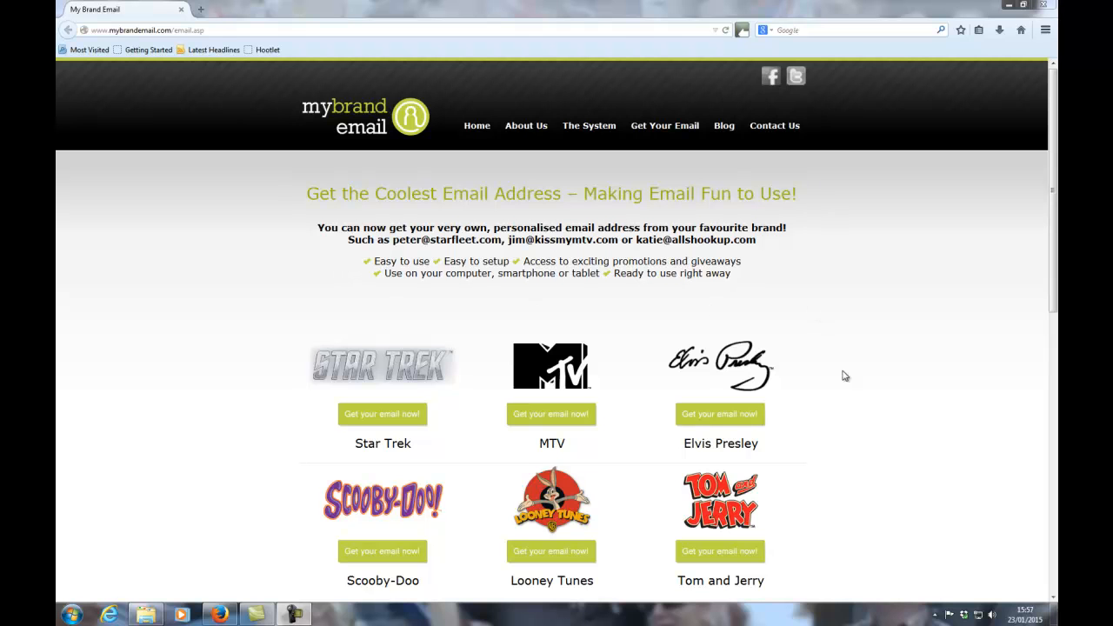
# Scroll the brand grid down to Chelsea FC and open its 'Get your email now!' sign-up page.
pyautogui.scroll(-5, 557, 330)
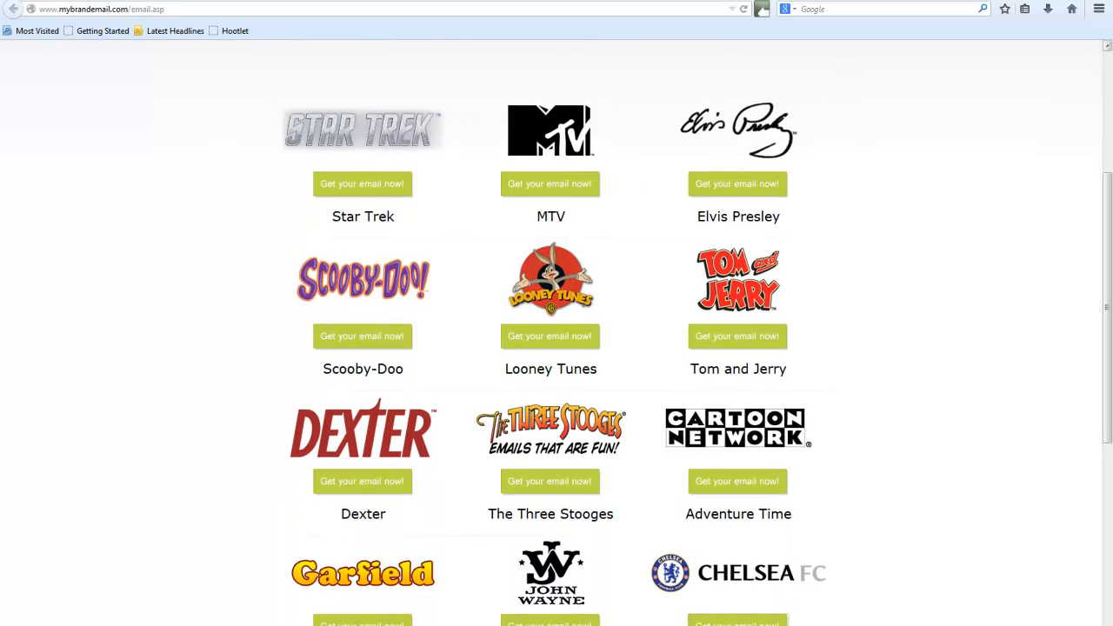
pyautogui.scroll(-5, 557, 330)
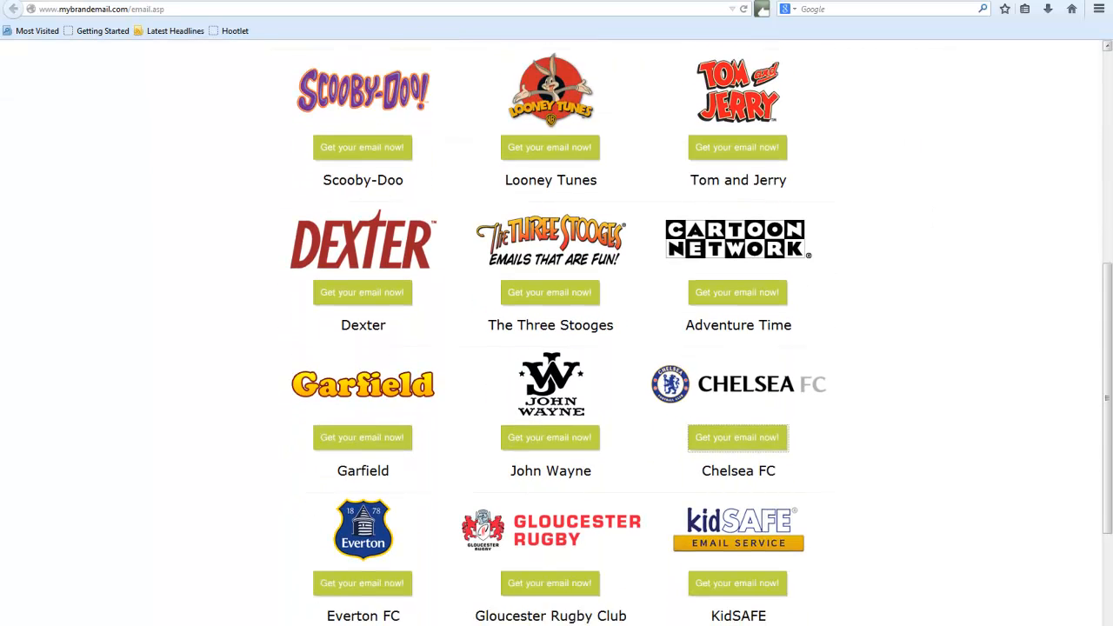
pyautogui.scroll(-1, 557, 330)
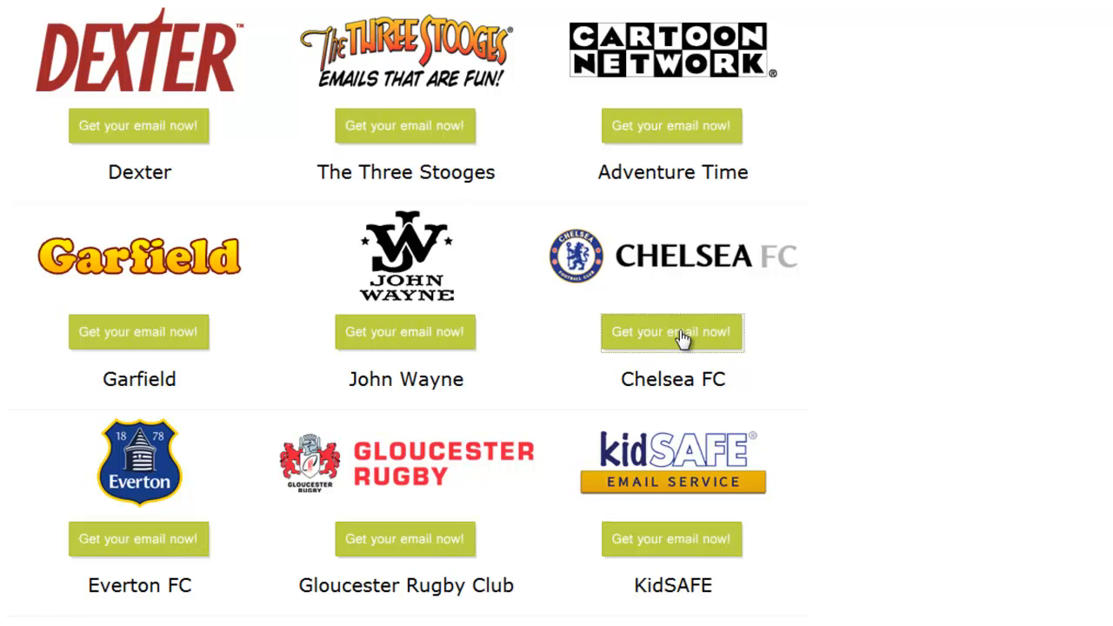
pyautogui.click(682, 333)
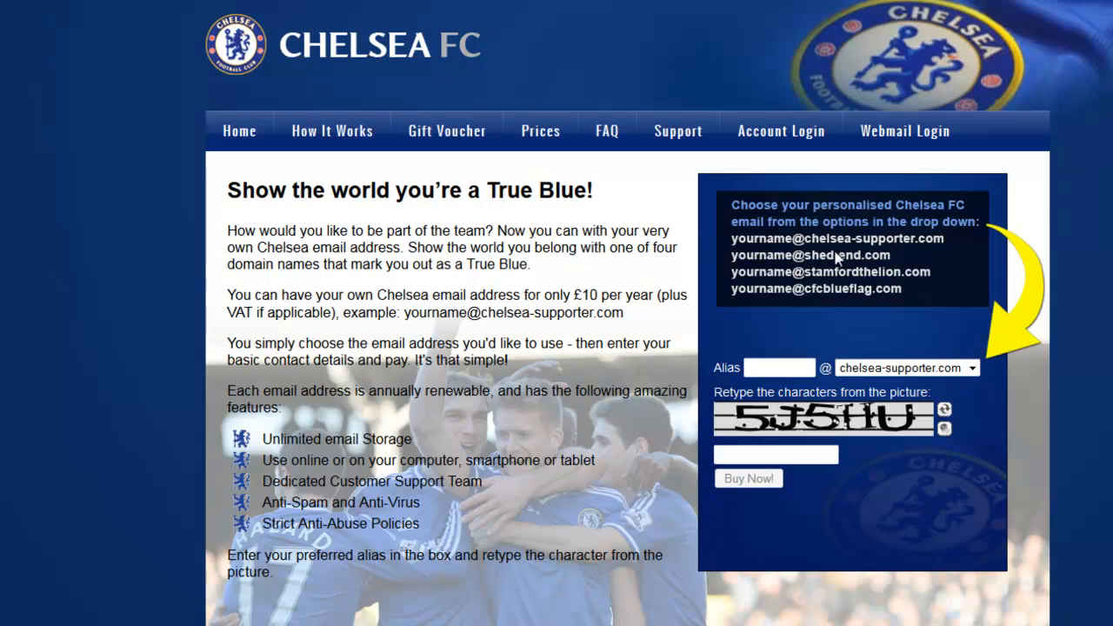
# Pick stamfordthelion.com from the domain list beside the Alias box.
pyautogui.click(973, 371)
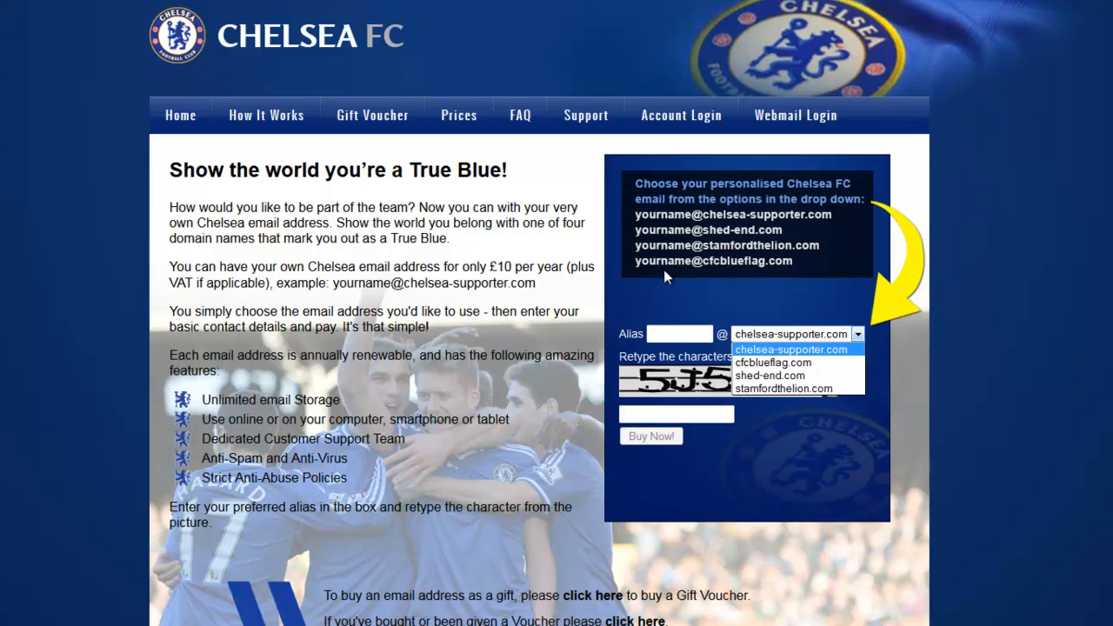
pyautogui.click(863, 337)
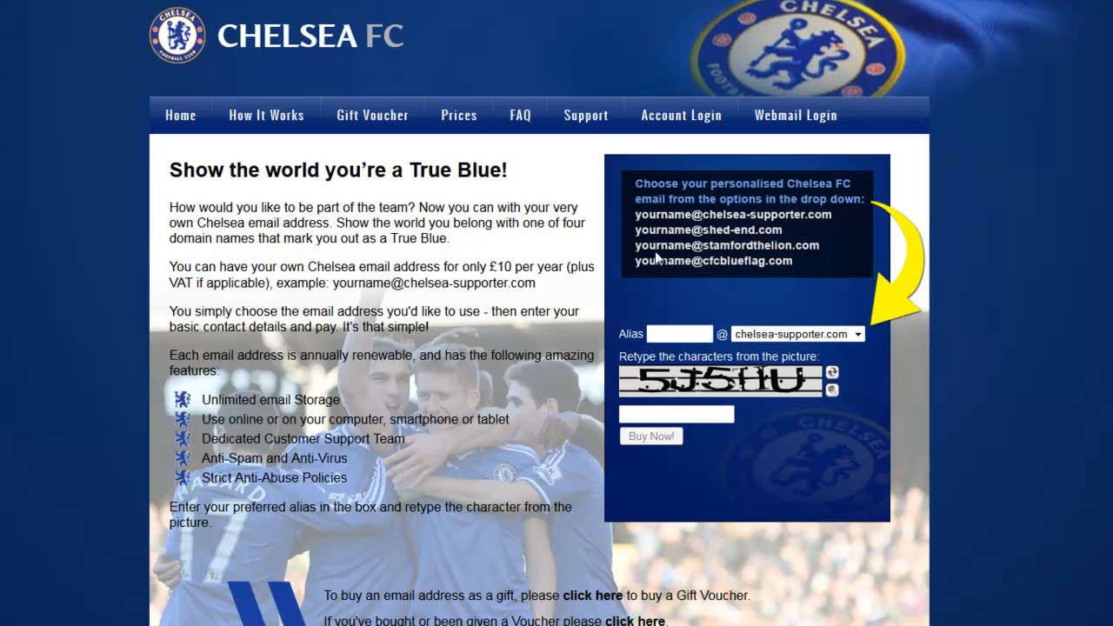
pyautogui.click(857, 334)
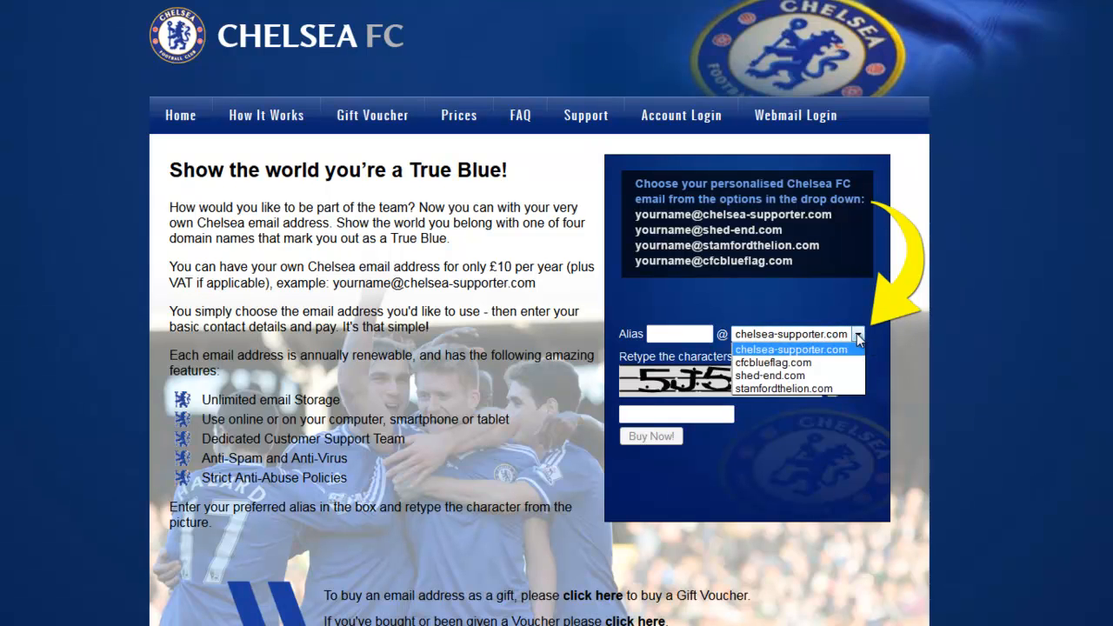
pyautogui.click(830, 392)
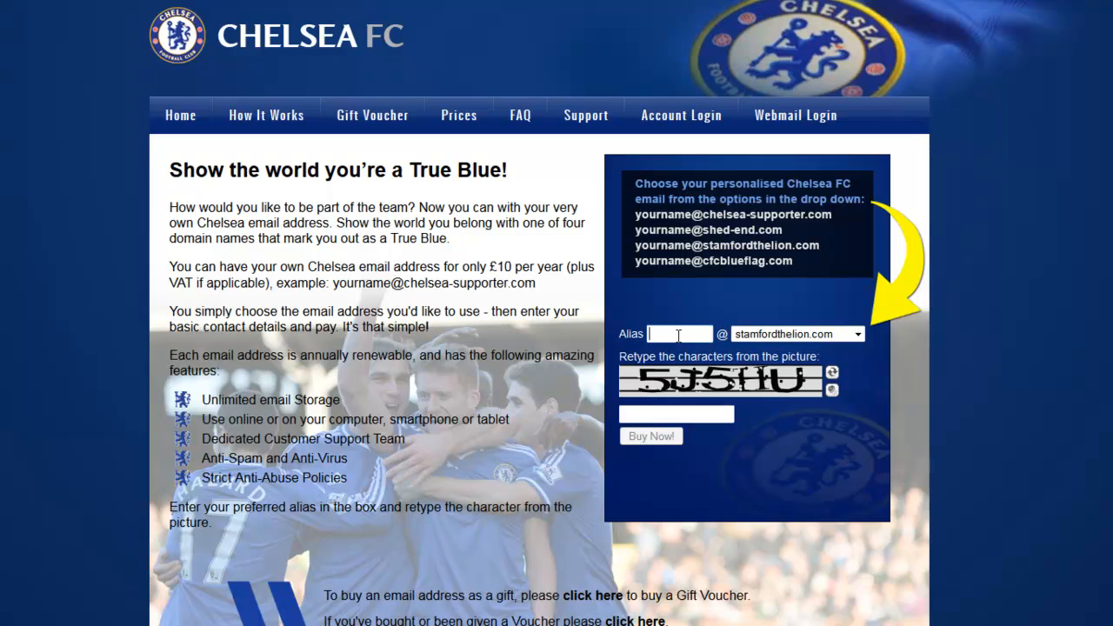
# Enter the wanted alias (the person's name) so the site confirms it is available.
pyautogui.write('ab')
pyautogui.press('BackSpace')
pyautogui.press('BackSpace')
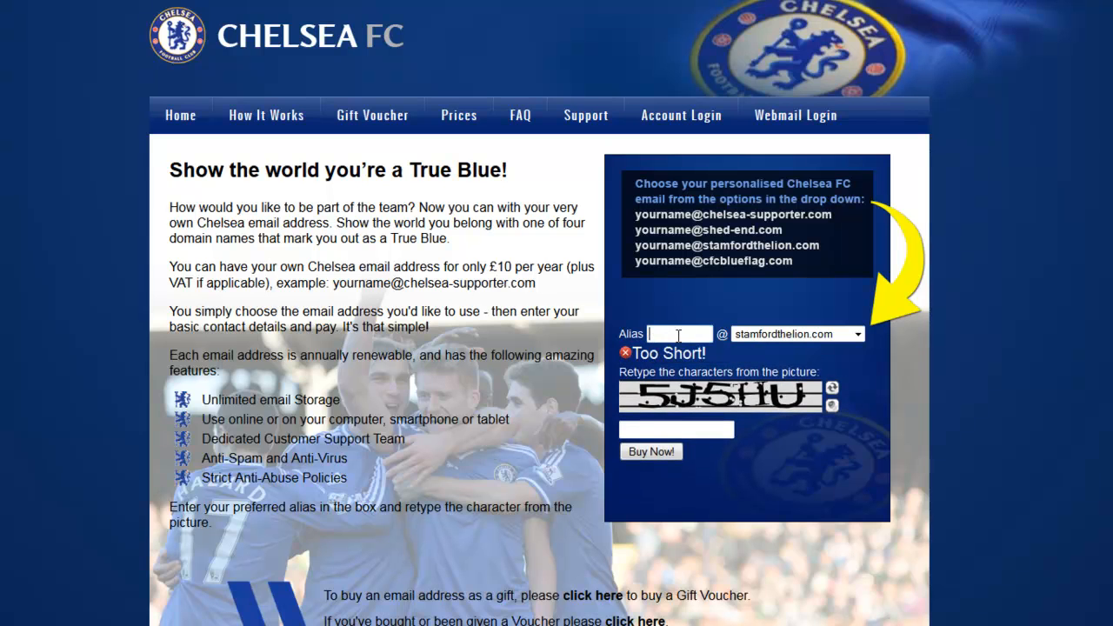
pyautogui.write('John.smith')
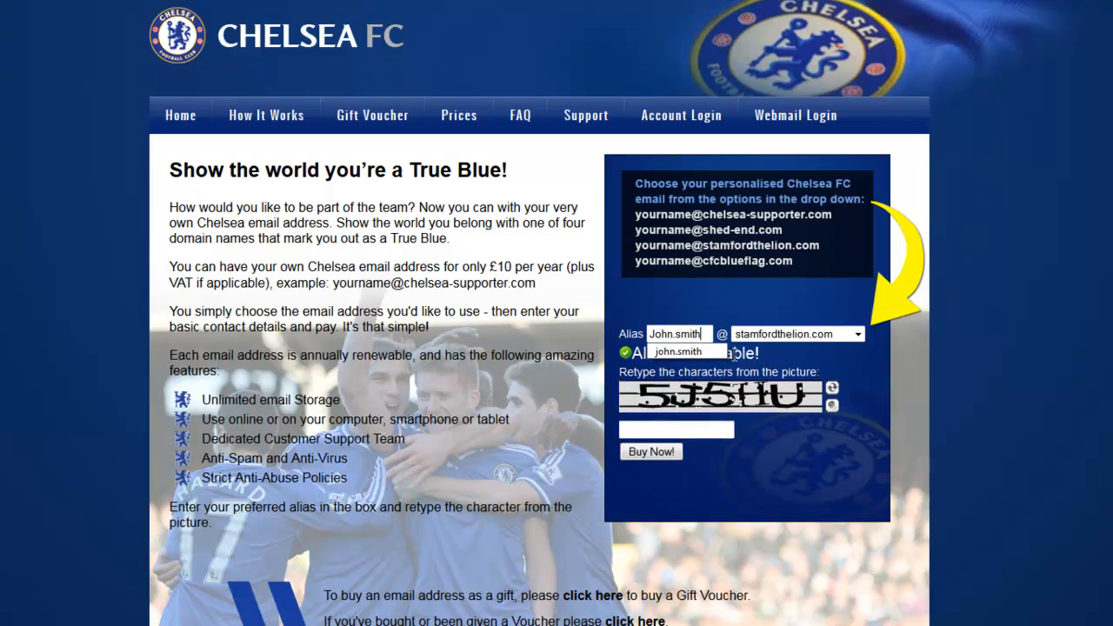
pyautogui.click(664, 354)
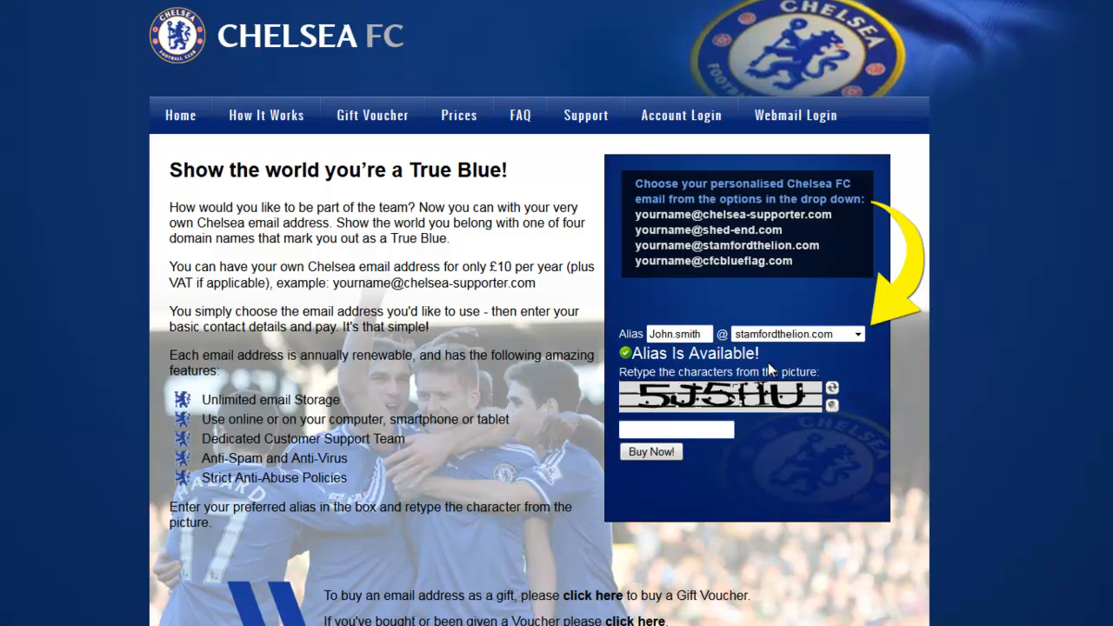
pyautogui.click(672, 430)
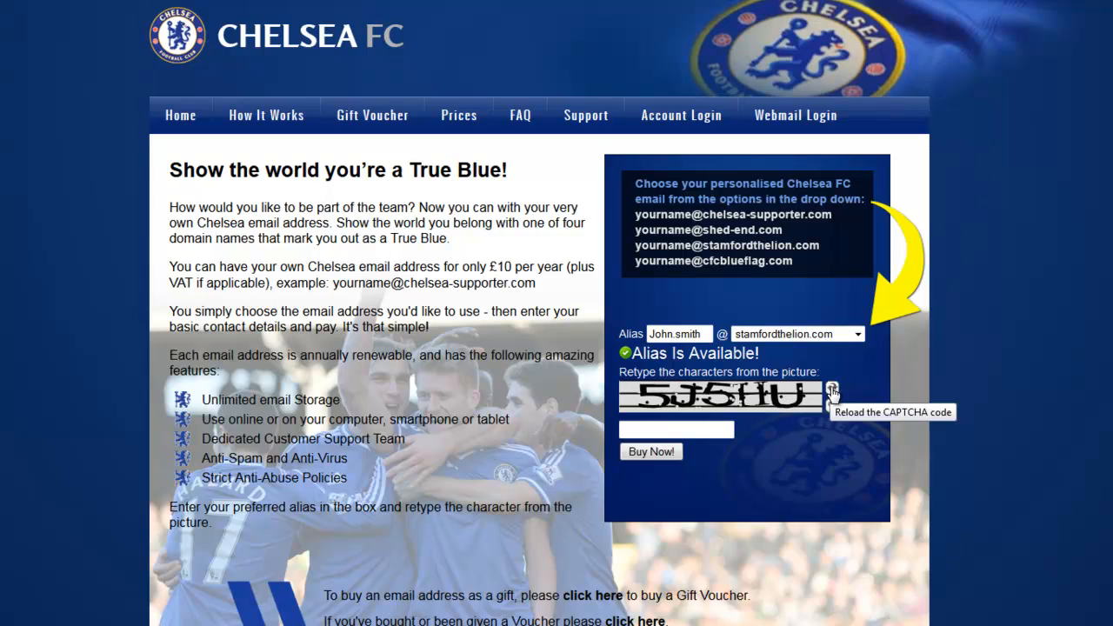
# Reload the captcha until legible, enter its characters, and continue with Buy Now!
pyautogui.click(833, 391)
pyautogui.click(832, 392)
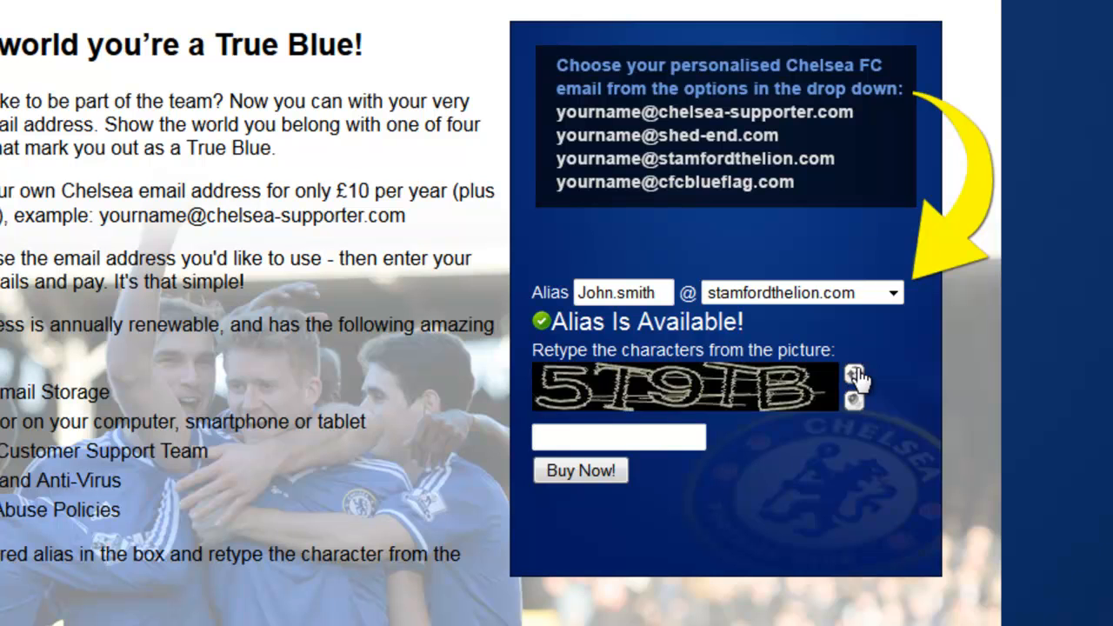
pyautogui.click(855, 379)
pyautogui.click(856, 377)
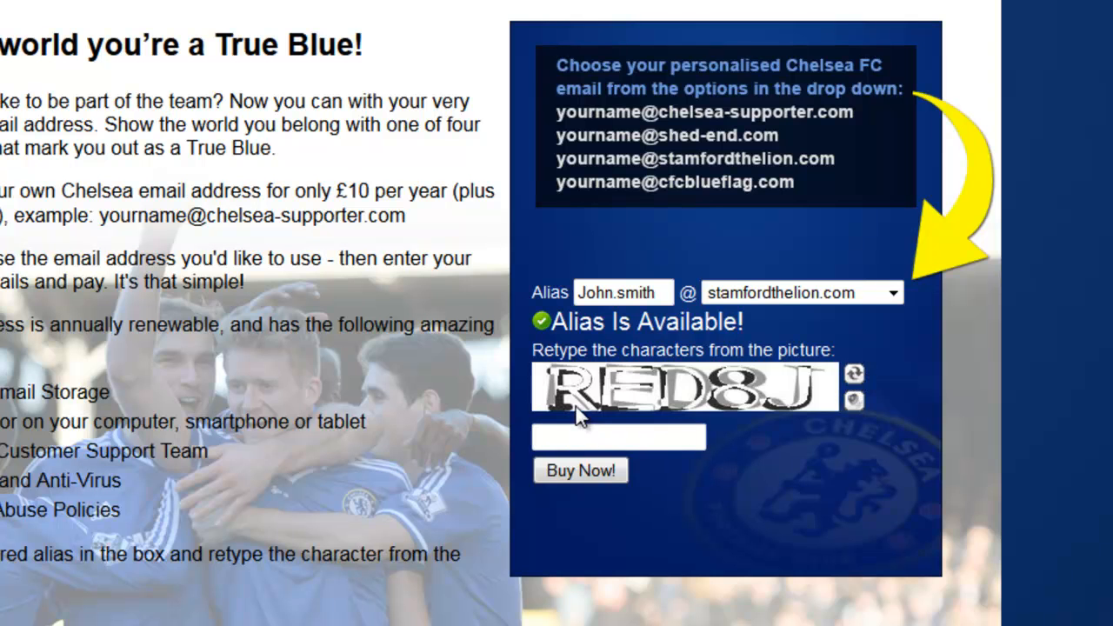
pyautogui.click(612, 440)
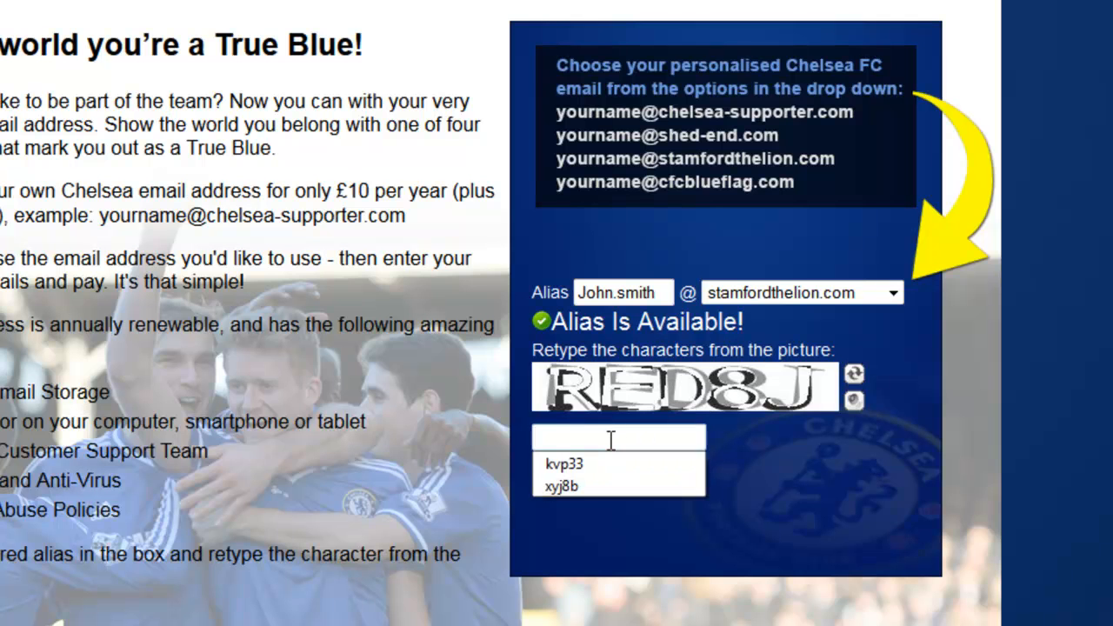
pyautogui.write('RED8J')
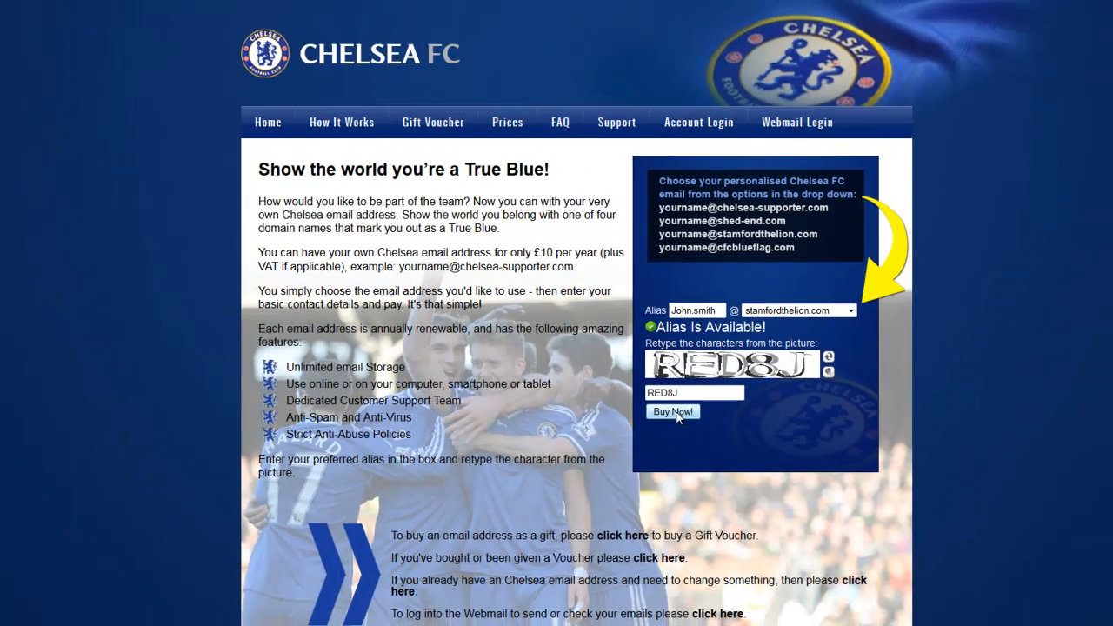
pyautogui.click(678, 414)
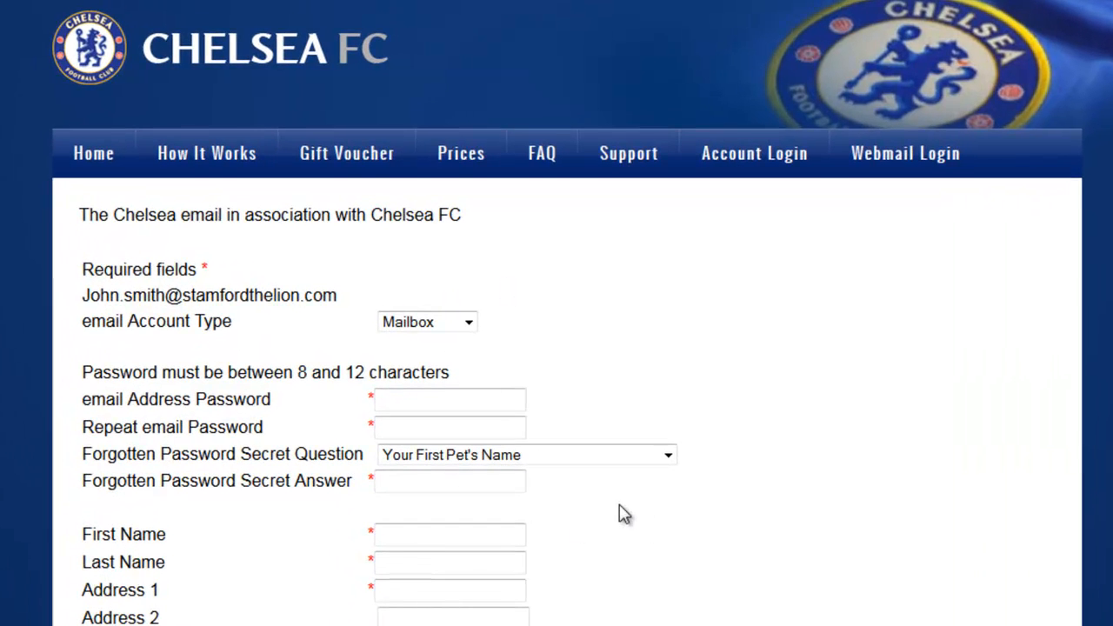
# Keep Mailbox as the email Account Type for the new address.
pyautogui.scroll(-3, 623, 514)
pyautogui.scroll(3, 623, 514)
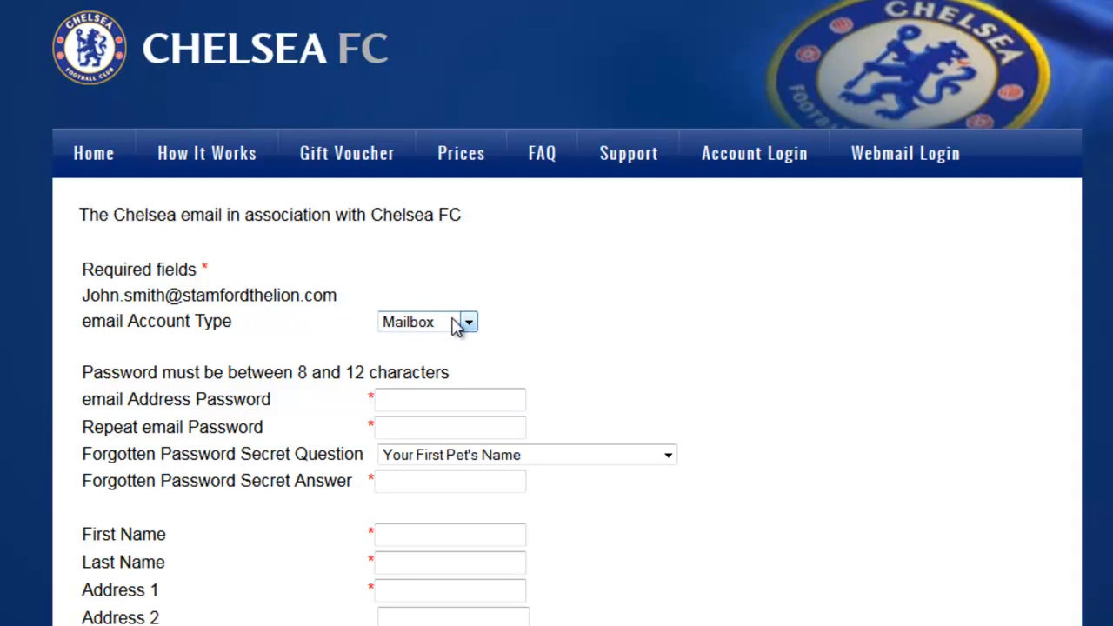
pyautogui.click(469, 322)
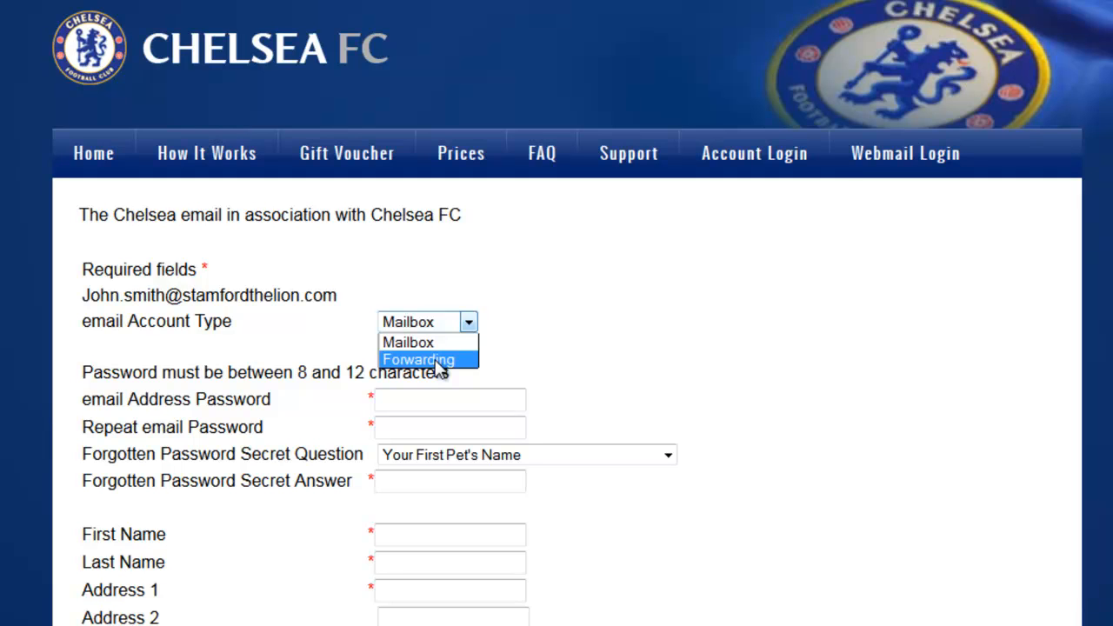
pyautogui.click(435, 346)
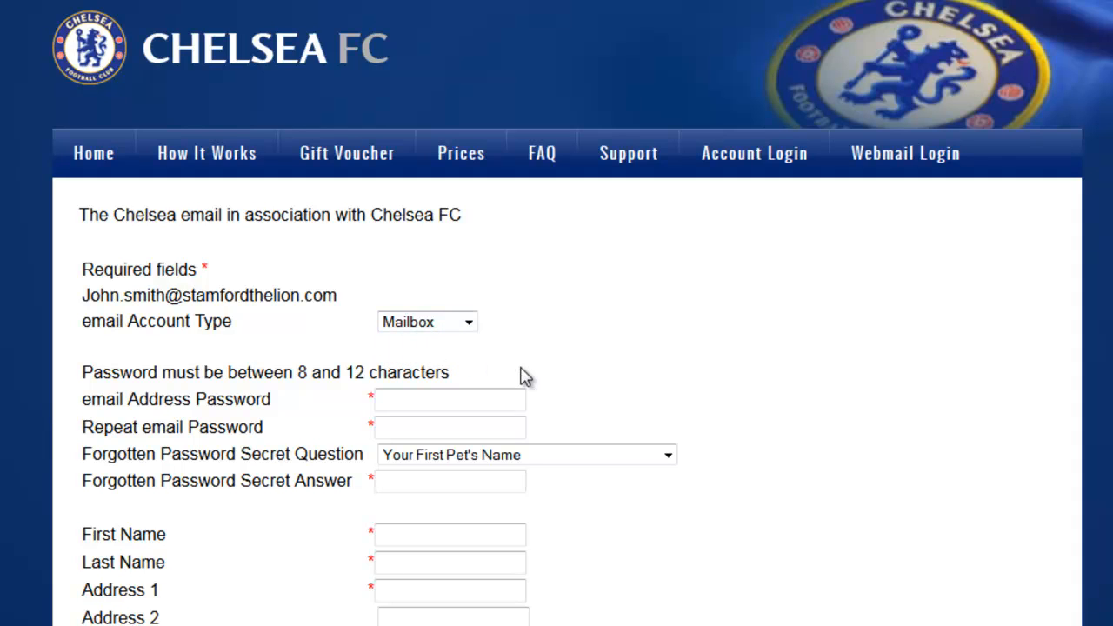
pyautogui.click(486, 401)
# Enter the account password in both password fields so each validates.
pyautogui.write('••••••••')
pyautogui.click(421, 429)
pyautogui.write('••••••••')
pyautogui.click(583, 468)
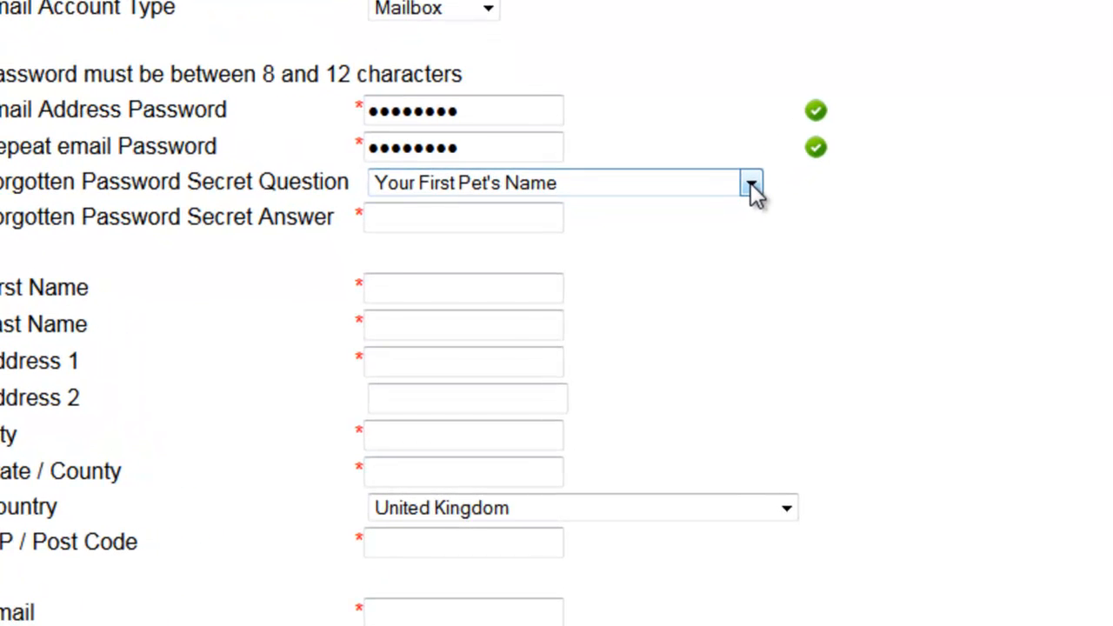
# Keep 'Your First Pet's Name' as the secret question and fill in the secret answer.
pyautogui.click(751, 186)
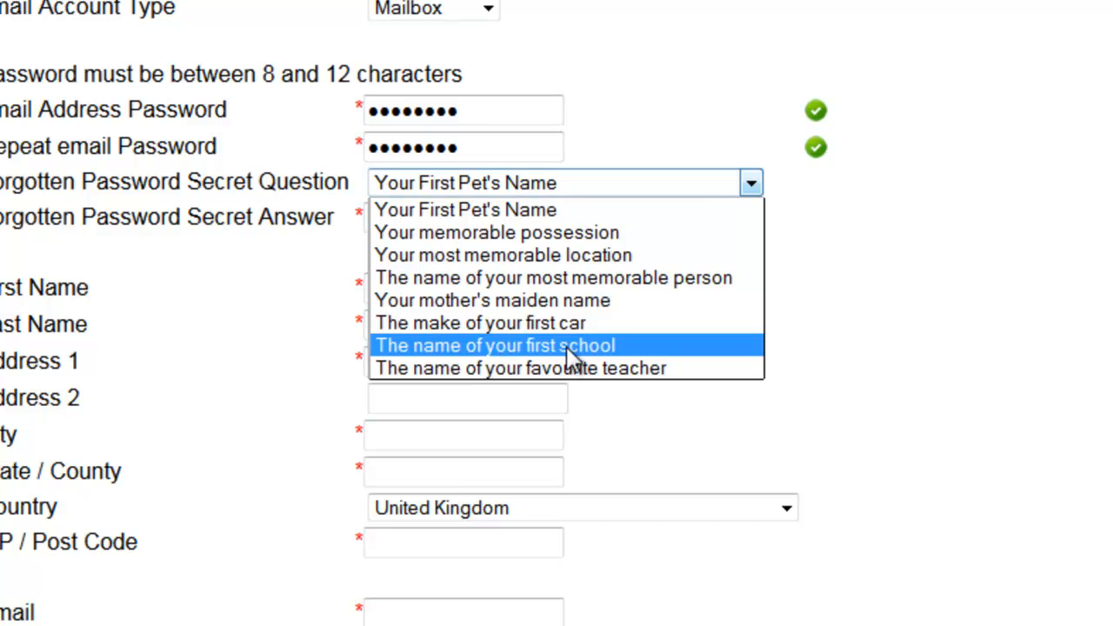
pyautogui.click(449, 211)
pyautogui.click(461, 217)
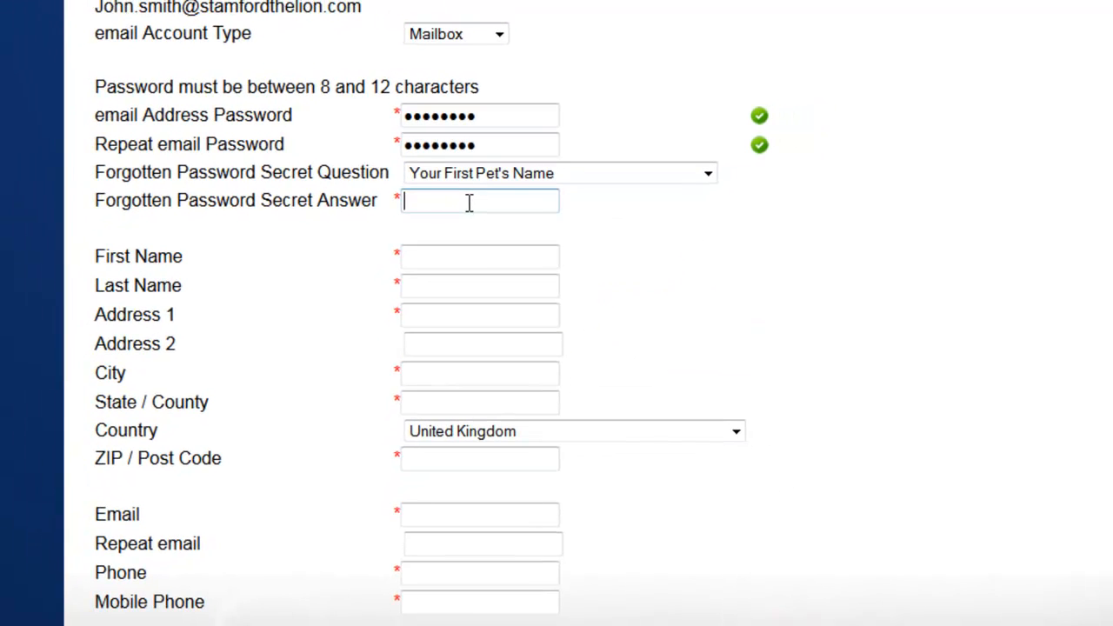
pyautogui.write('rover')
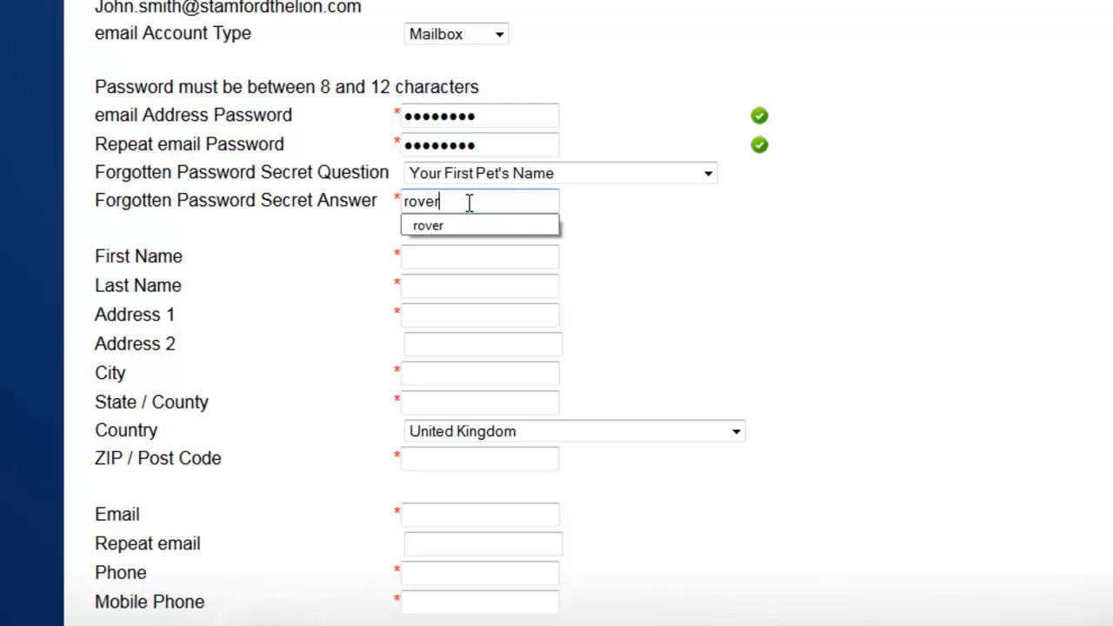
pyautogui.click(481, 226)
pyautogui.click(468, 259)
# Enter the account holder's first and last name, correcting a typo in the surname.
pyautogui.write('John')
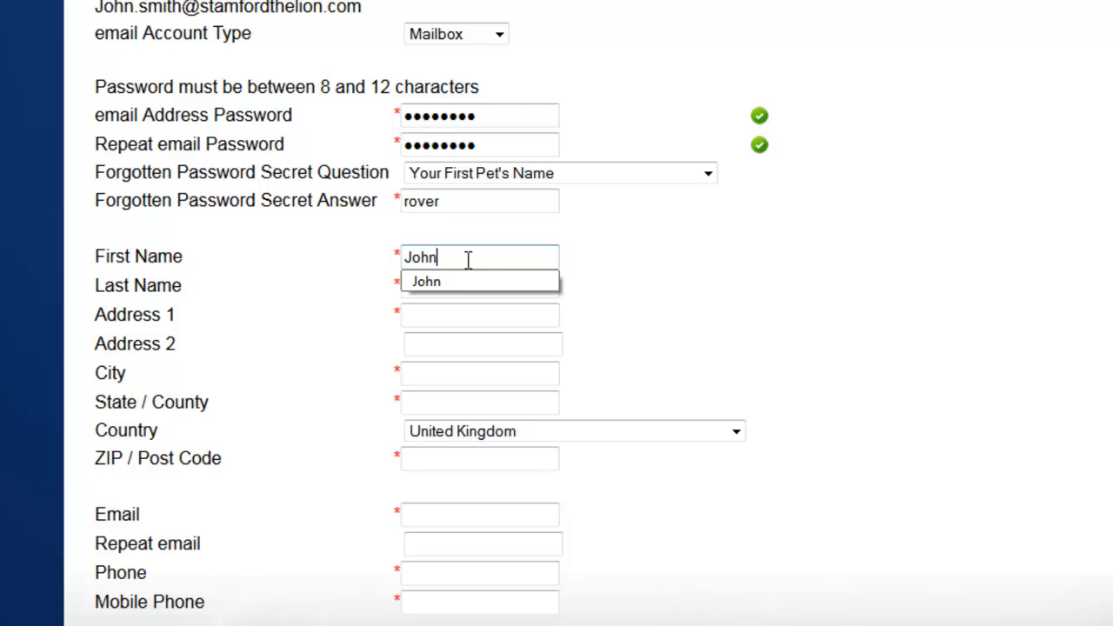
pyautogui.click(461, 285)
pyautogui.click(441, 285)
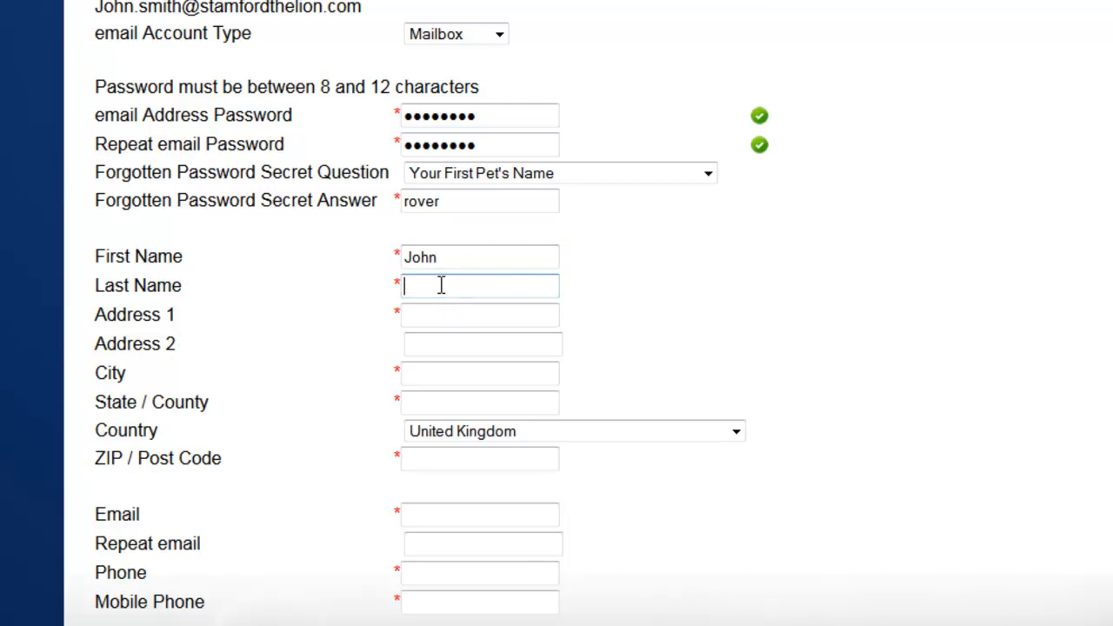
pyautogui.write('Smoith')
pyautogui.press('BackSpace')
pyautogui.press('BackSpace')
pyautogui.press('BackSpace')
pyautogui.press('BackSpace')
pyautogui.write('ith')
# Fill in the street address, London as city and county, and the post code for United Kingdom.
pyautogui.press('Tab')
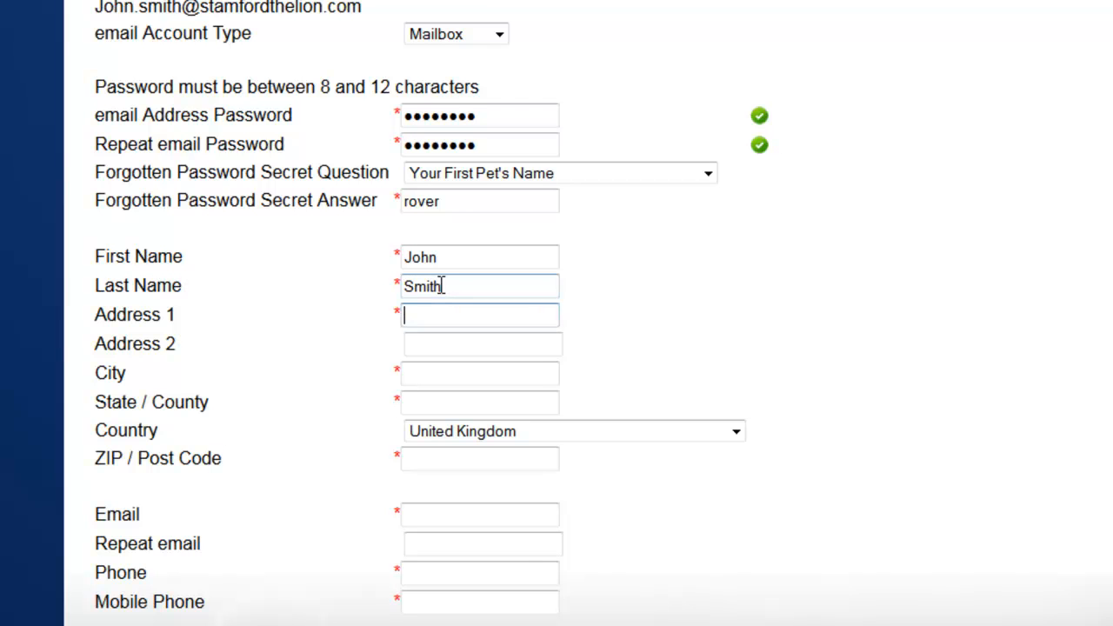
pyautogui.write('10 ')
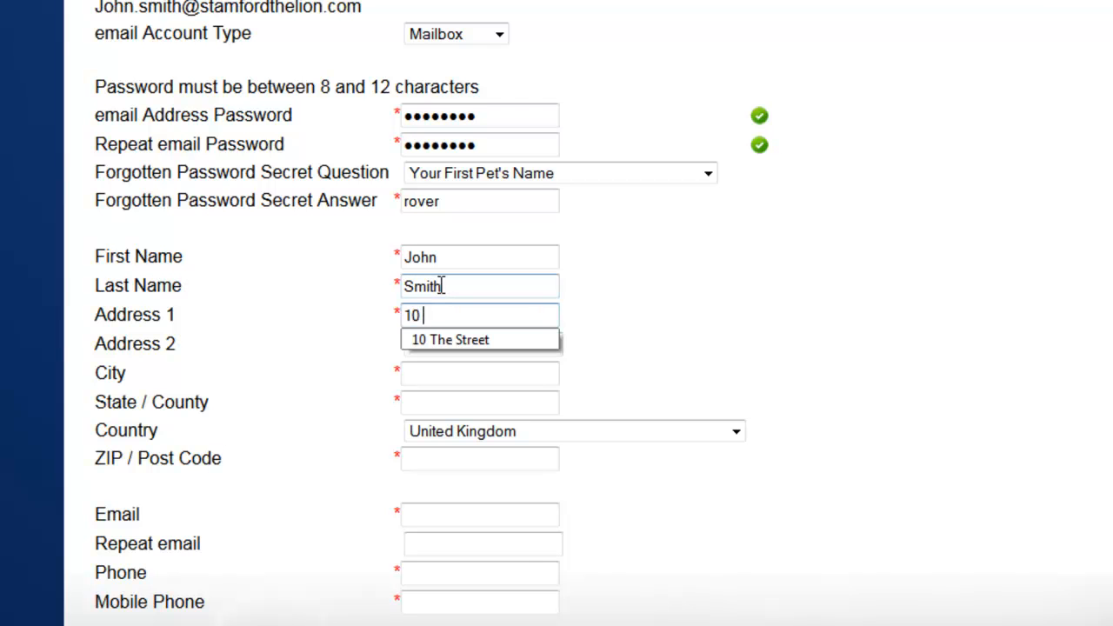
pyautogui.write('Street')
pyautogui.click(460, 340)
pyautogui.click(452, 383)
pyautogui.write('l')
pyautogui.click(458, 398)
pyautogui.click(455, 406)
pyautogui.write('l')
pyautogui.click(459, 427)
pyautogui.click(449, 462)
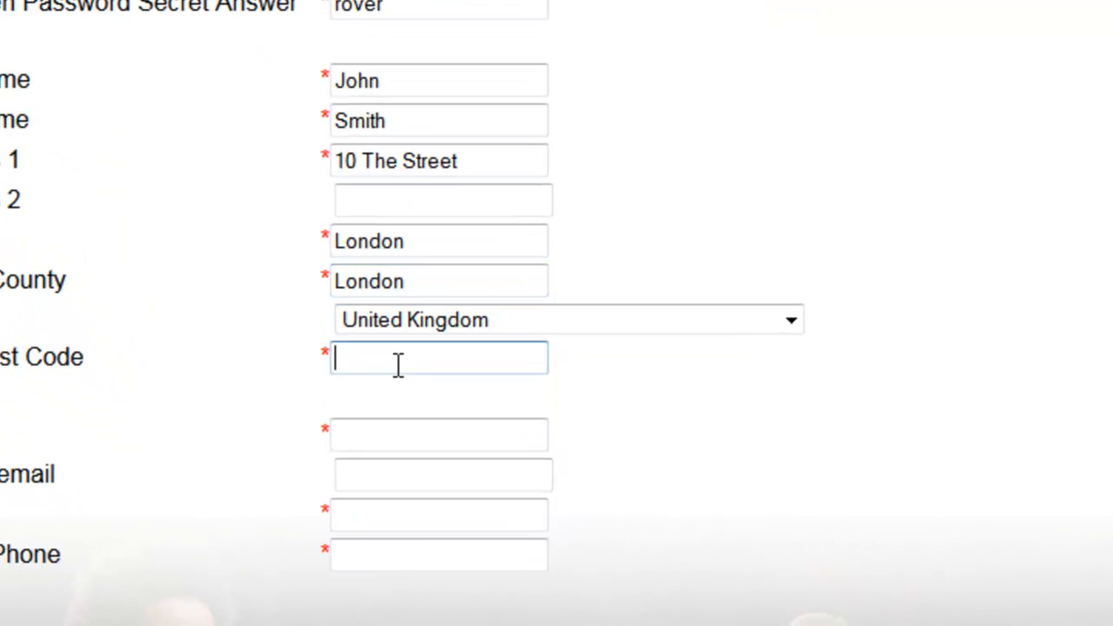
pyautogui.write('w')
pyautogui.click(405, 389)
pyautogui.scroll(-3, 703, 404)
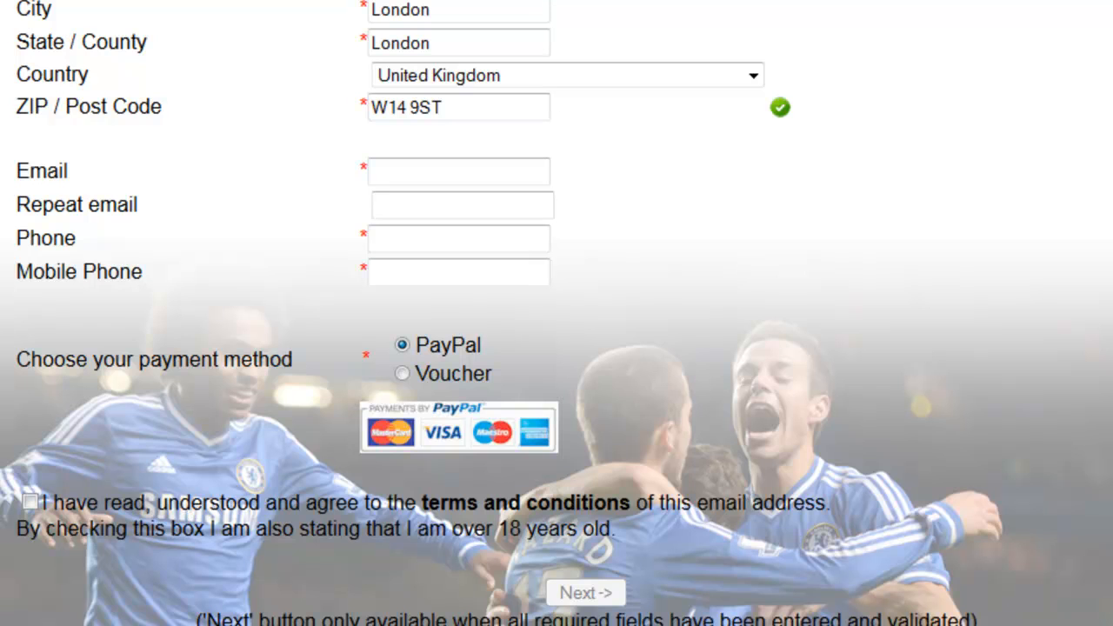
# Enter the contact e-mail address in both Email and Repeat email fields.
pyautogui.click(397, 168)
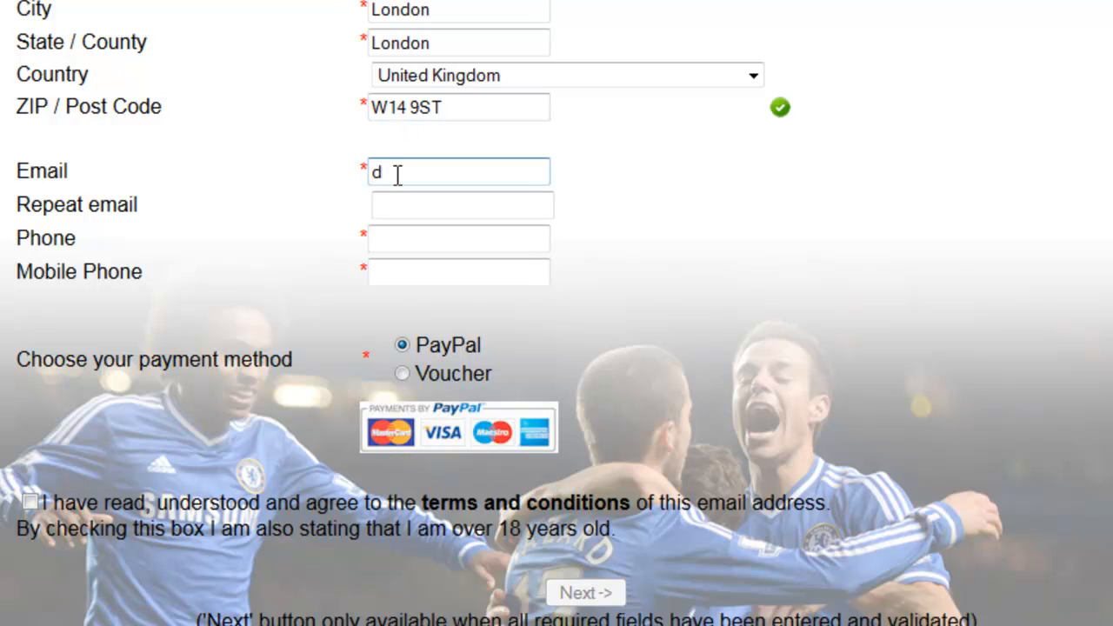
pyautogui.write('john.smith')
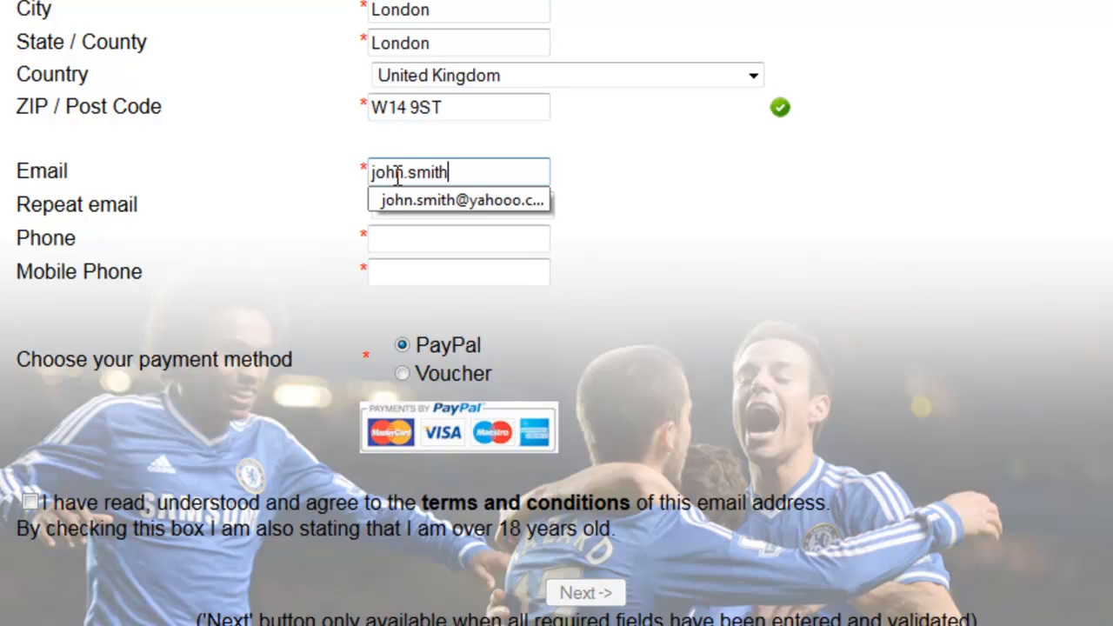
pyautogui.click(522, 200)
pyautogui.click(460, 205)
pyautogui.write('j')
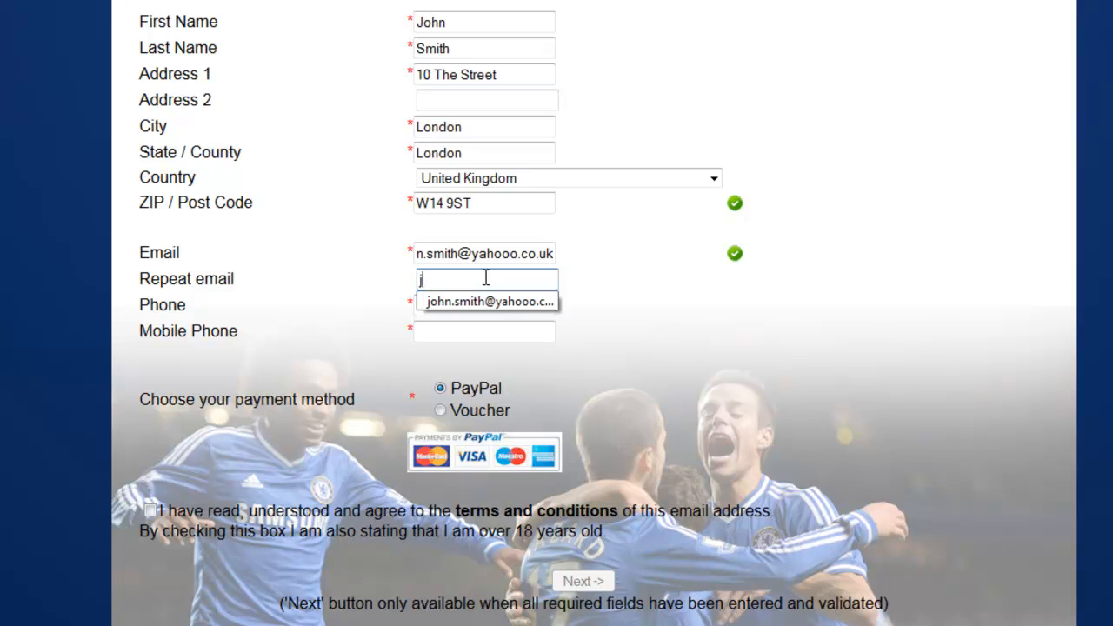
pyautogui.write('ohn.smith')
pyautogui.click(496, 303)
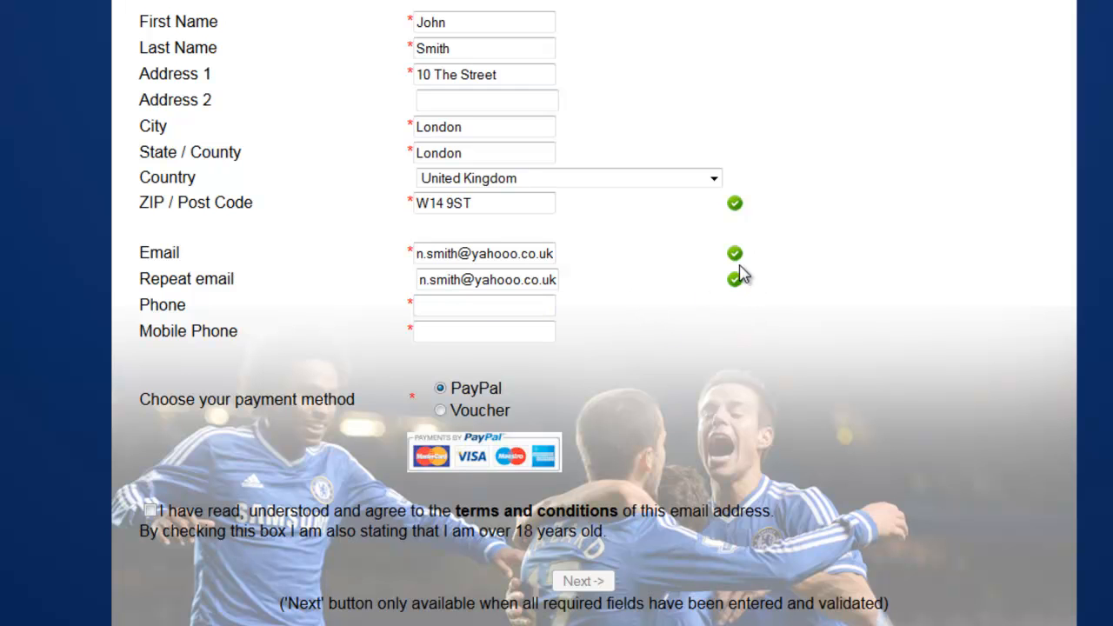
# Fill in the phone and mobile phone numbers from the autocomplete suggestions.
pyautogui.click(443, 305)
pyautogui.write('01')
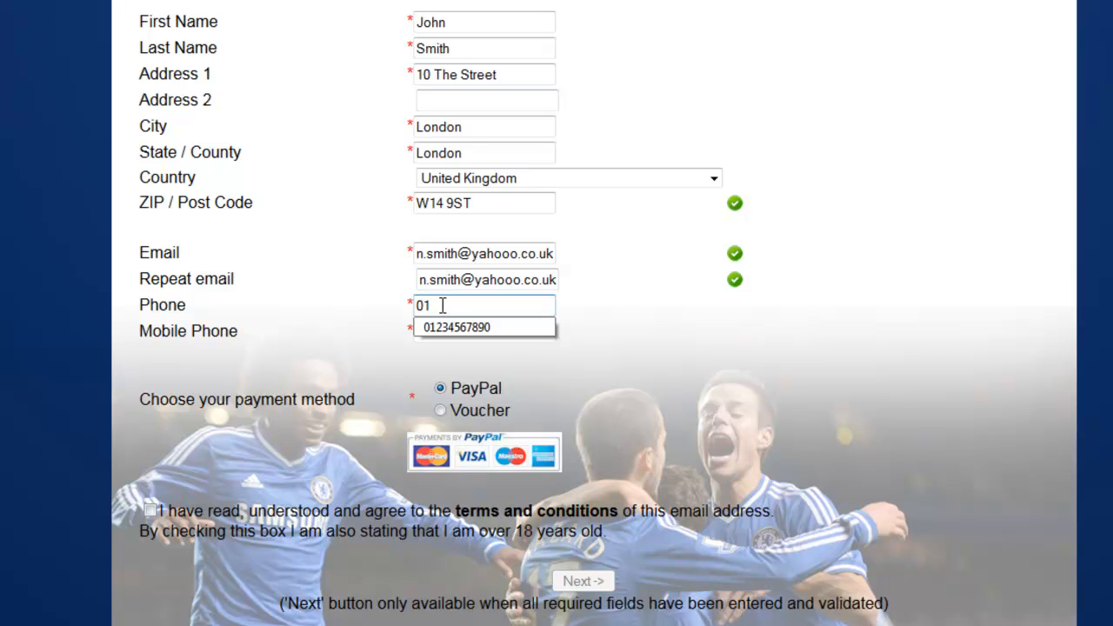
pyautogui.click(461, 328)
pyautogui.click(461, 329)
pyautogui.write('0')
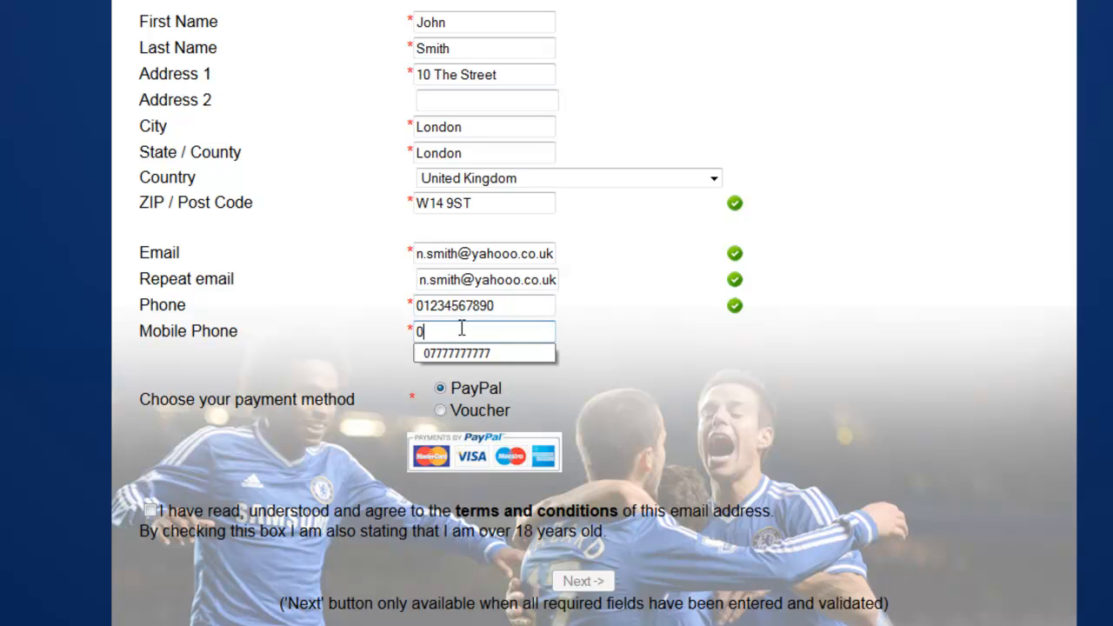
pyautogui.click(511, 354)
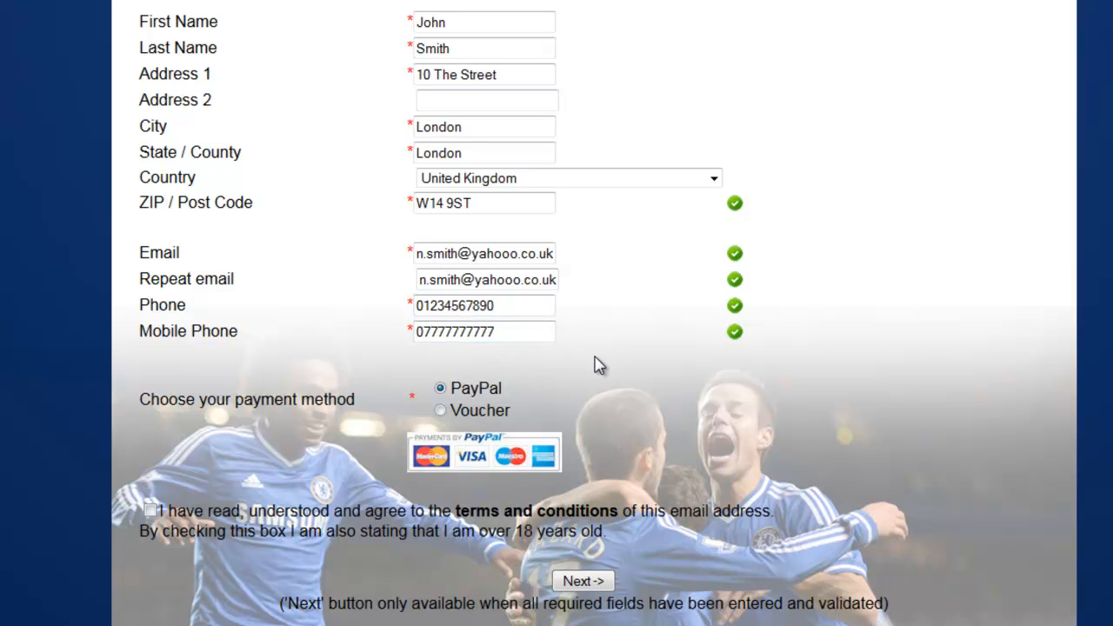
pyautogui.scroll(-2, 597, 366)
pyautogui.scroll(-2, 596, 365)
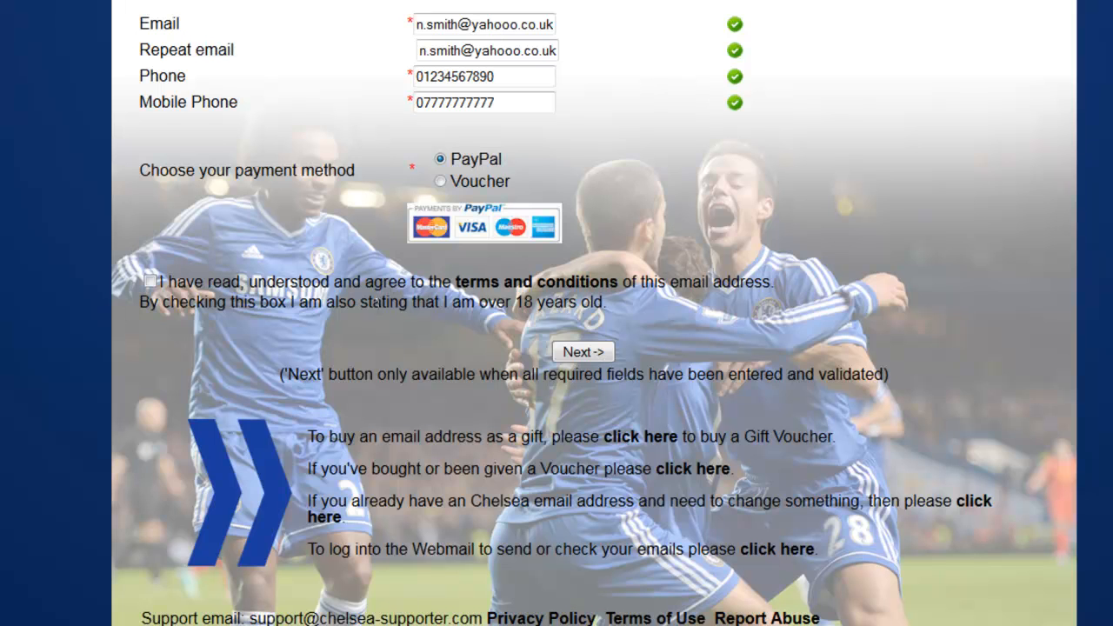
# Accept the terms and conditions with PayPal as payment and continue with Next ->.
pyautogui.click(150, 281)
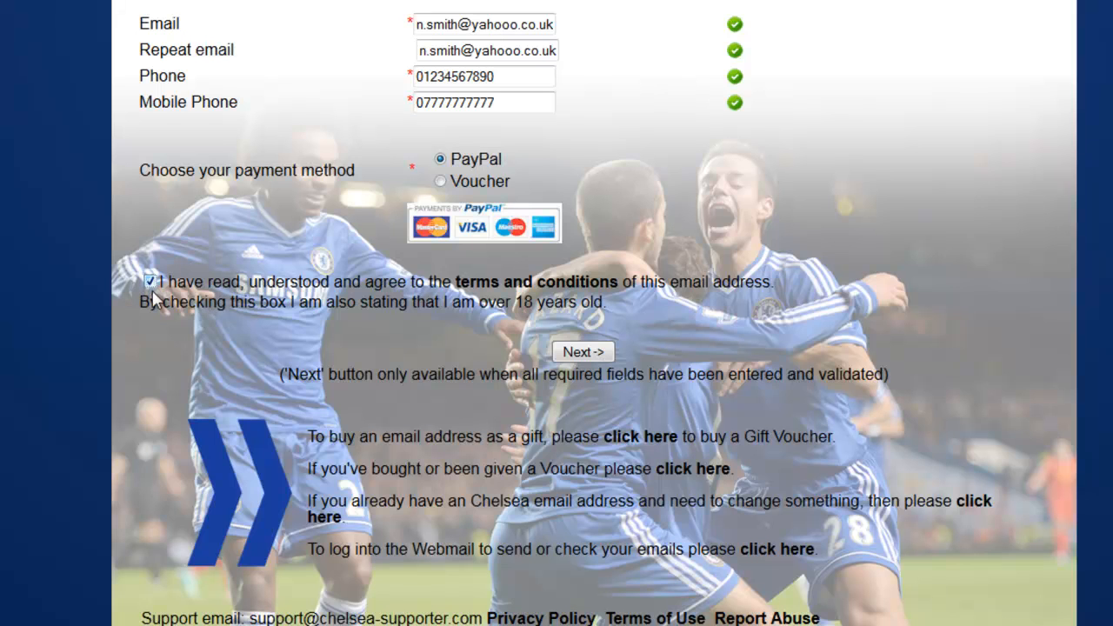
pyautogui.click(585, 351)
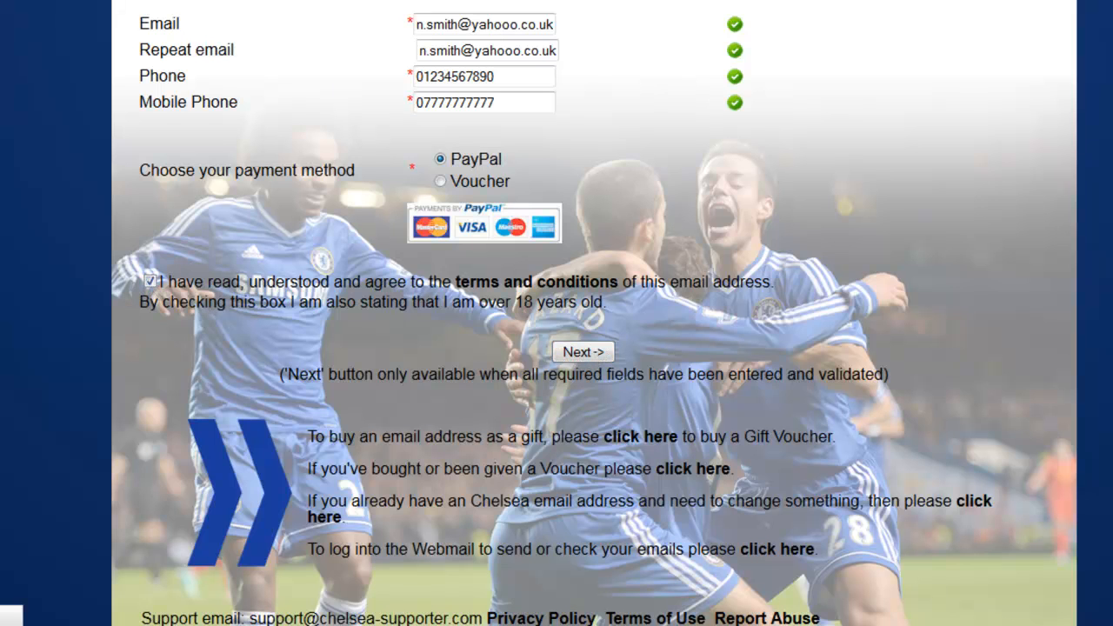